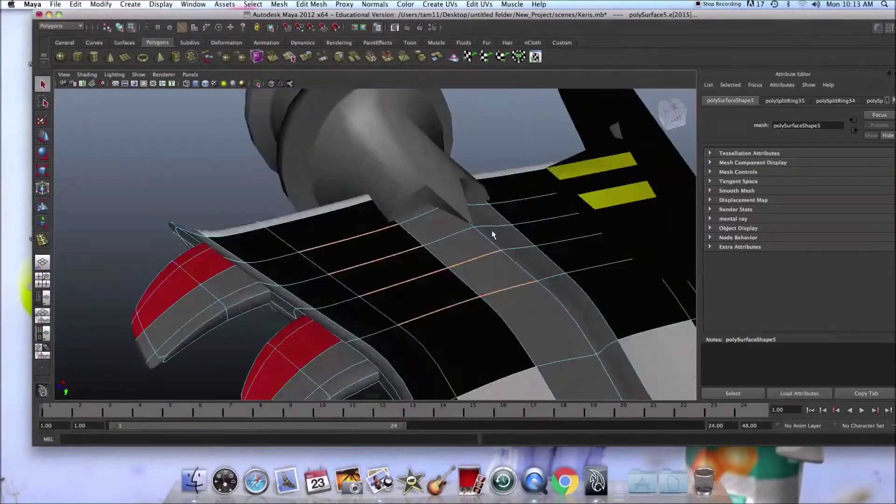
Step: Orbit and dolly around the keris to inspect its black blade, red serrations and yellow stripes
scroll(493, 235, "down", 5)
mouse_move(493, 235)
left_mouse_down("alt")
mouse_move(477, 252)
mouse_move(365, 236)
left_mouse_up("alt")
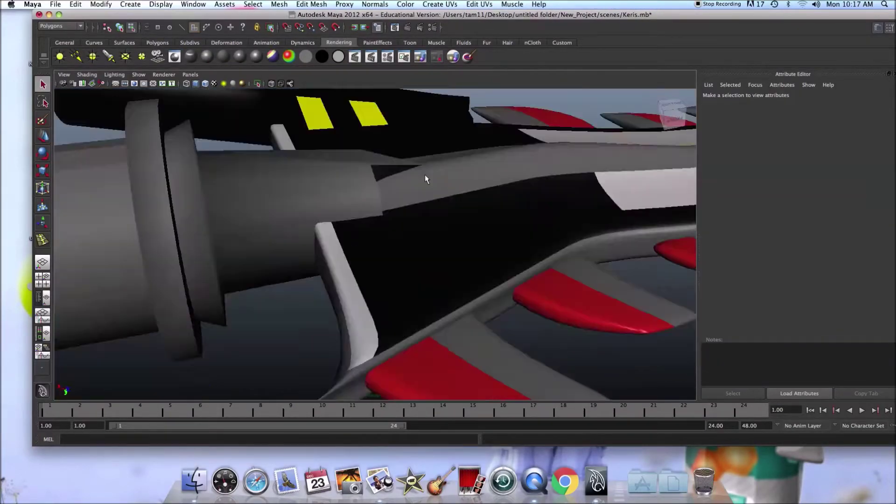
left_click_drag(424, 180, 366, 292, "alt")
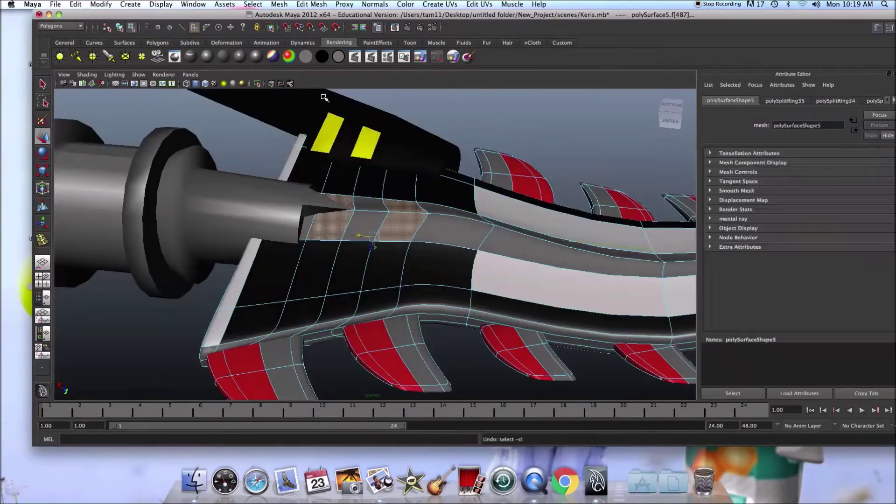
mouse_move(207, 280)
left_mouse_down("alt")
mouse_move(649, 219)
mouse_move(317, 257)
left_mouse_up("alt")
key("space")
key("space")
Step: Select joint2 of the sword rig, then select the keris mesh polySurface4 via the marking menu
left_click(312, 218)
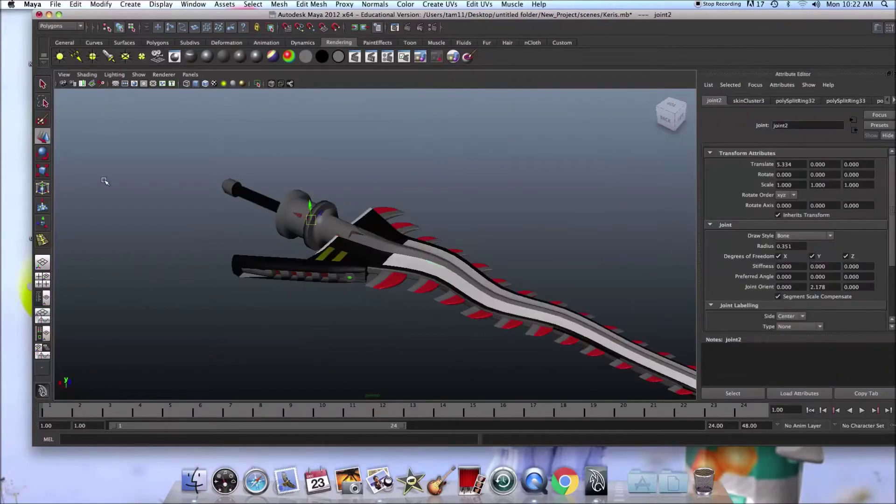
right_click(280, 230)
left_click_drag(280, 229, 278, 274, "alt")
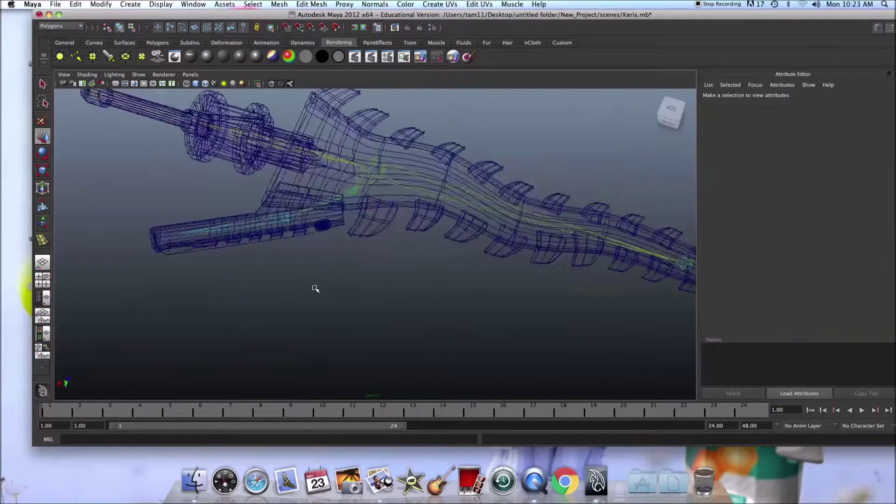